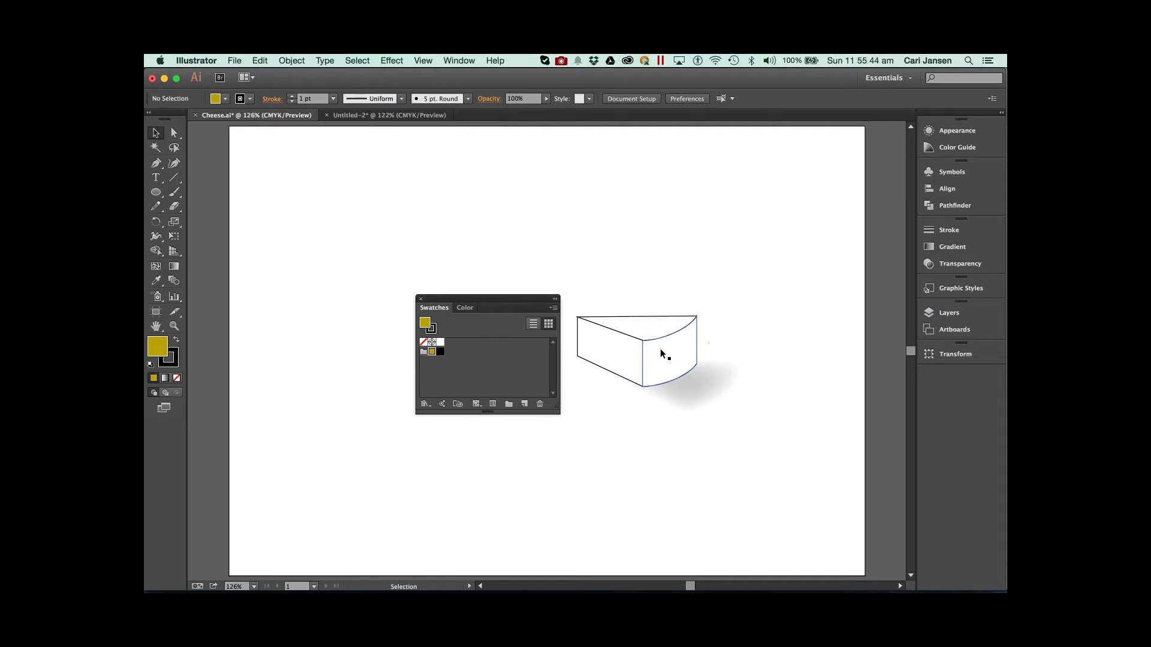
- Fill the cheese's front face, then its left and top faces, with the gold swatch
click(660, 350)
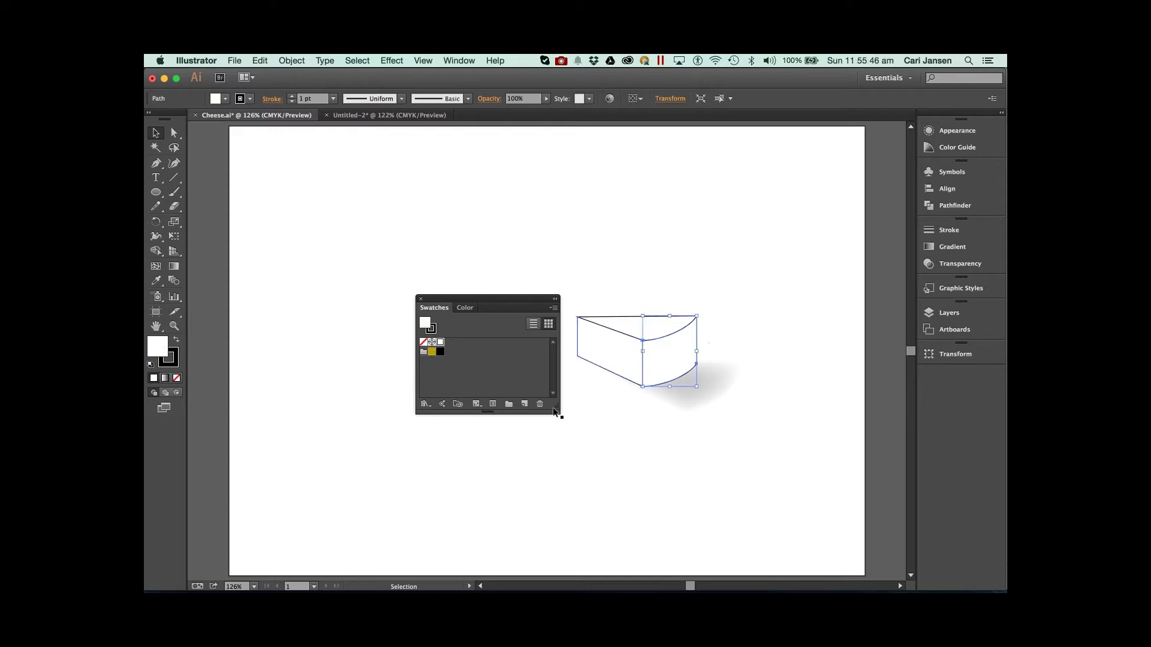
click(431, 353)
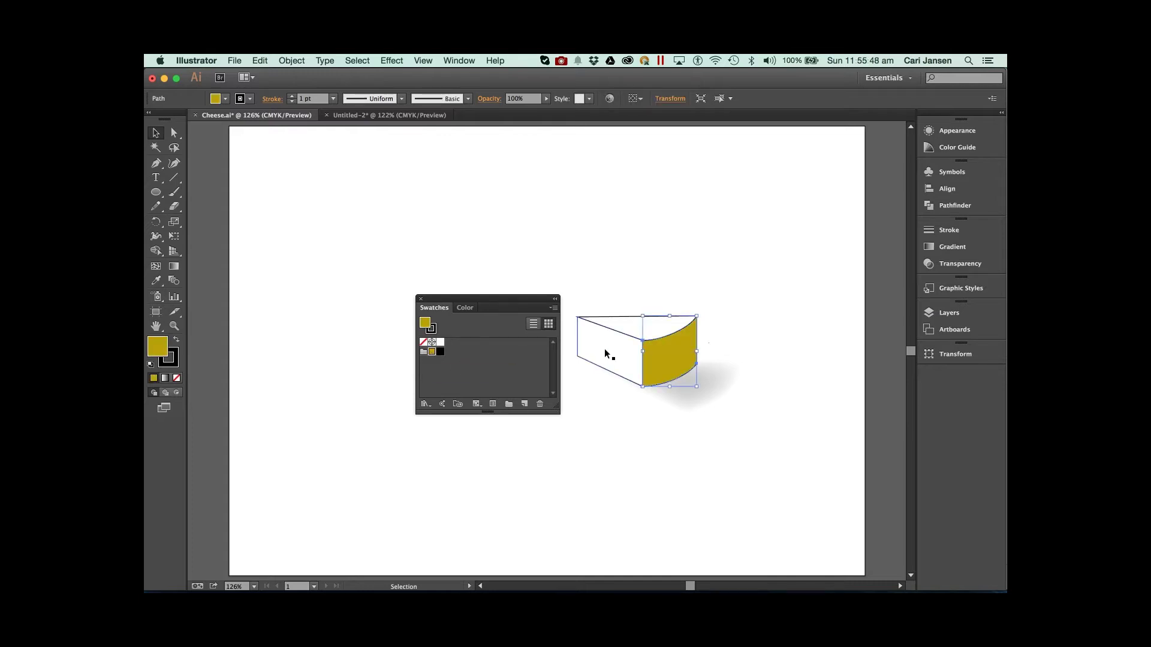
click(642, 323)
shift+click(664, 321)
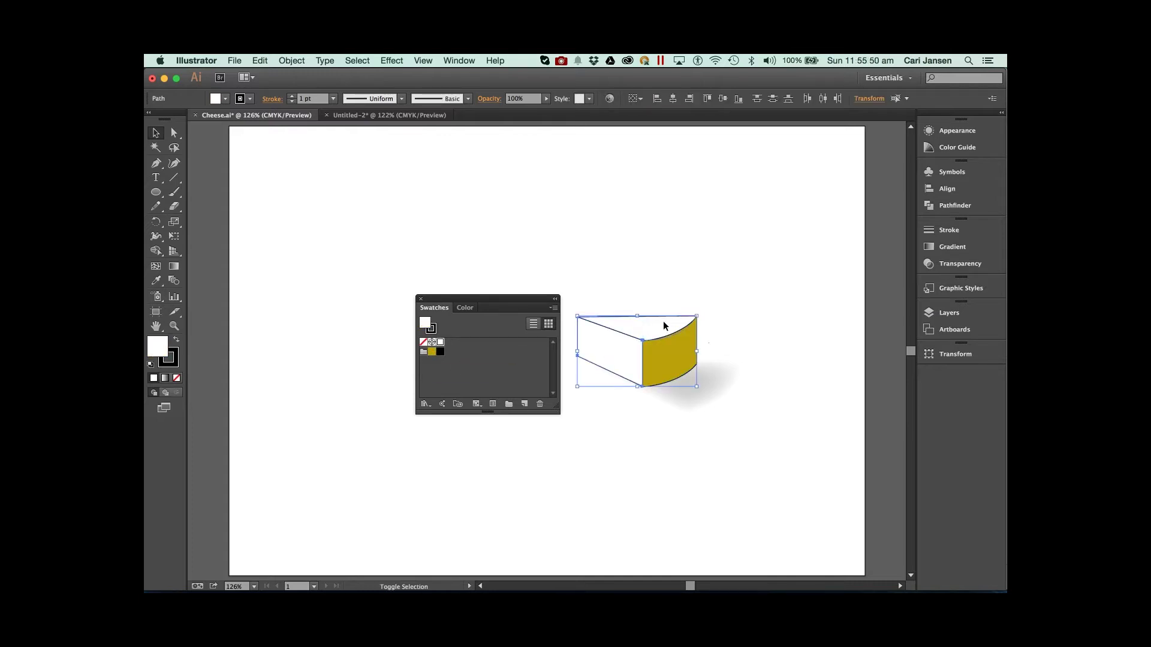
click(432, 352)
click(614, 264)
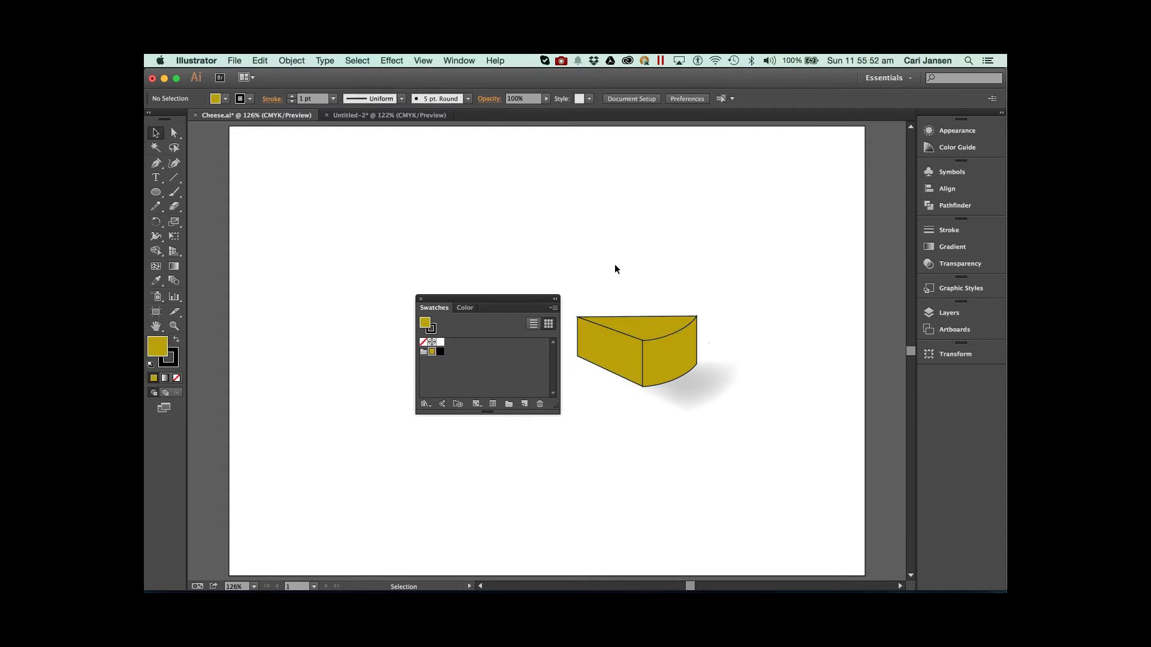
click(616, 350)
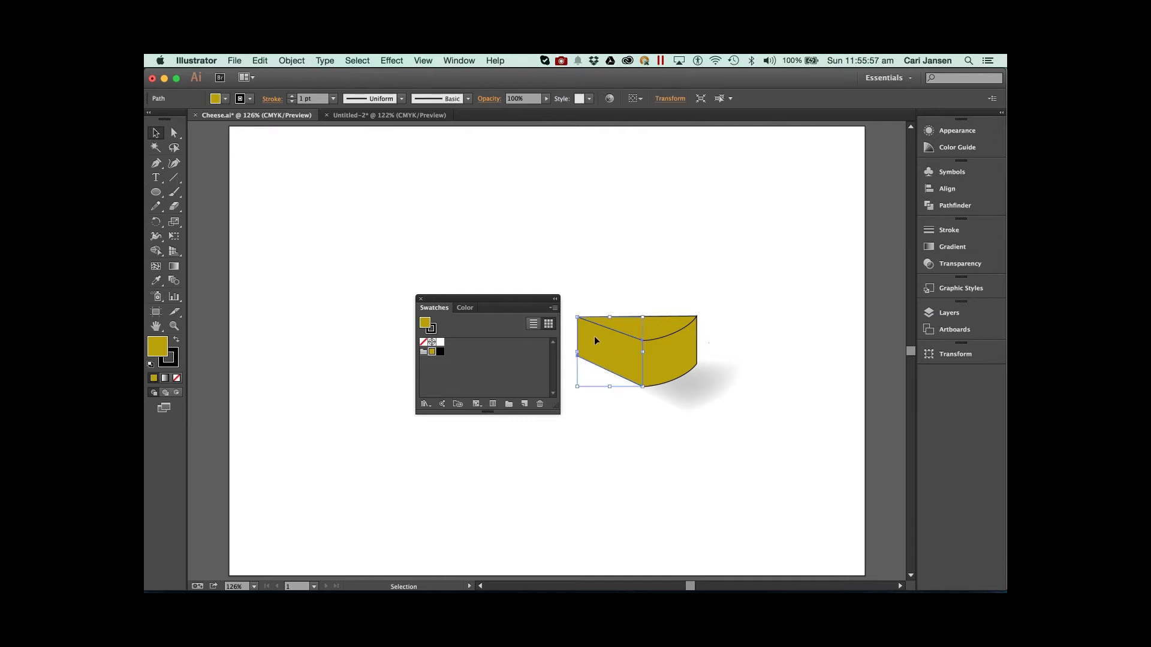
- Lighten the left face to a paler gold and the top face to pale cream (C0 M4.6 Y46 K16.1)
click(467, 308)
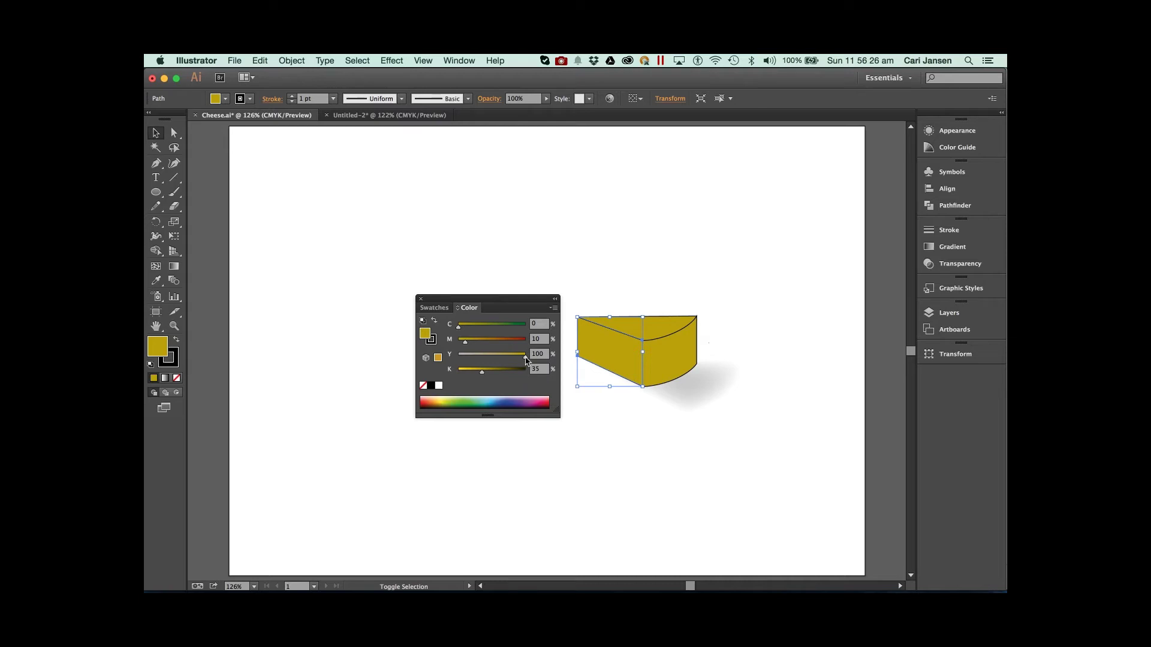
drag(526, 358, 510, 360)
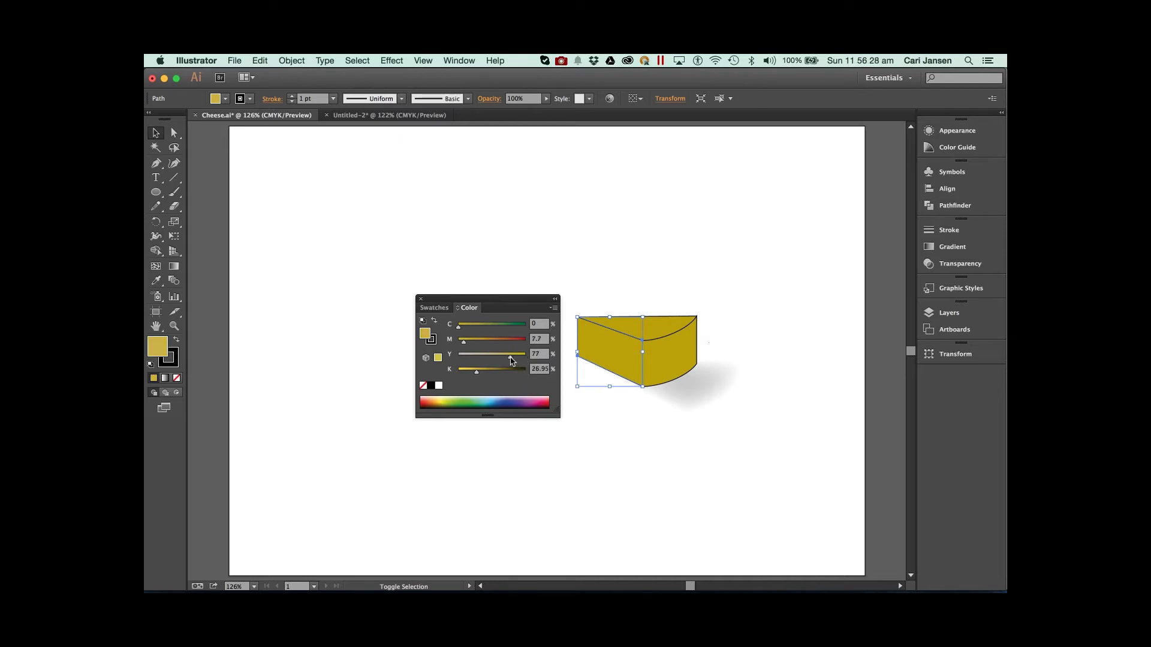
click(665, 333)
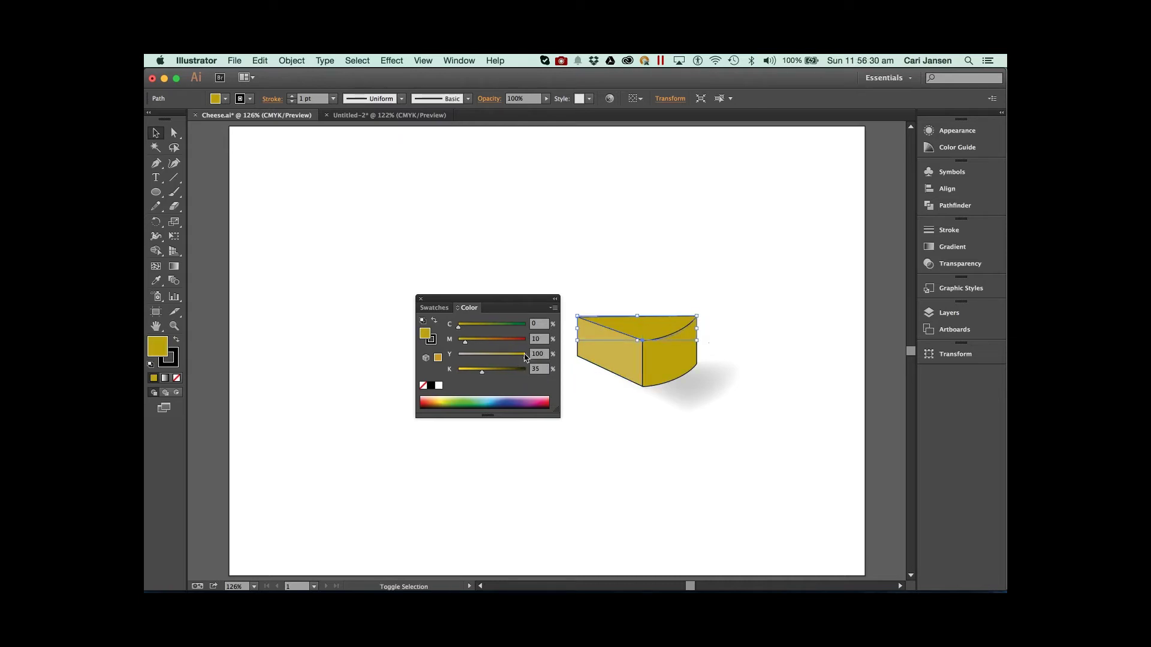
drag(526, 358, 489, 360)
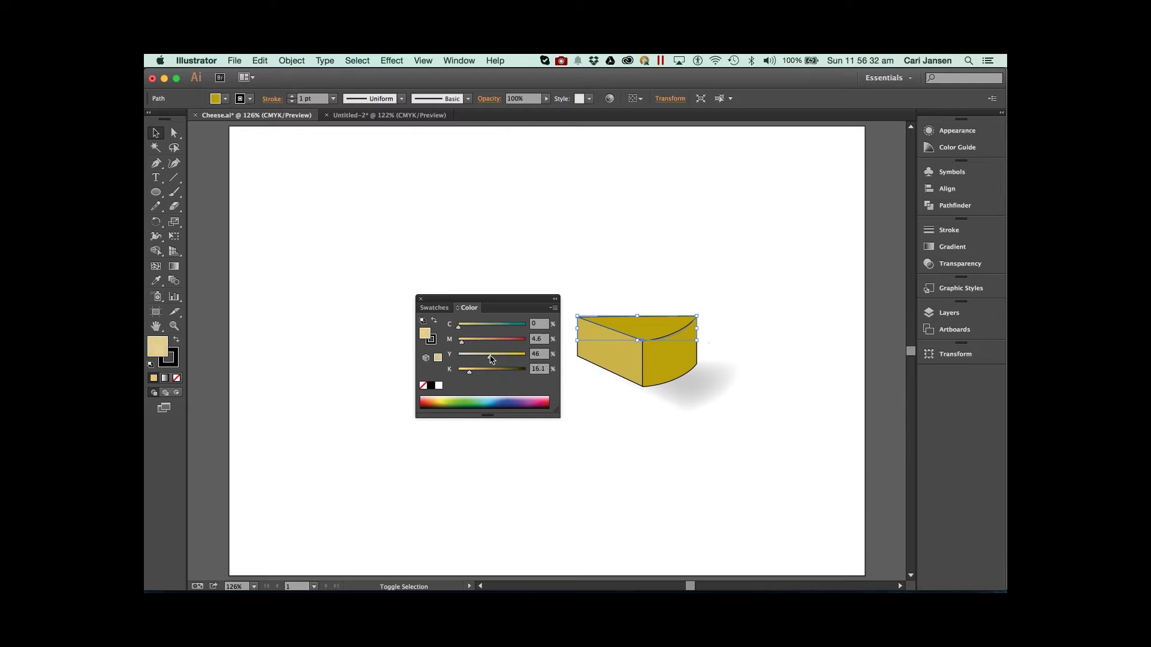
click(766, 323)
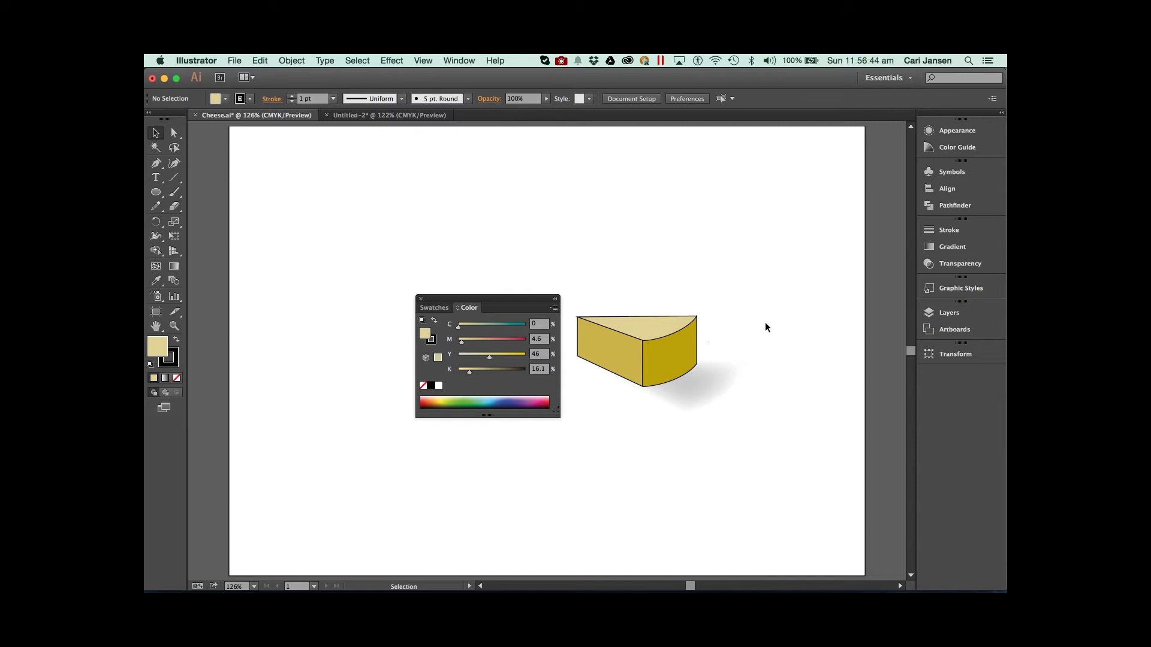
- Return to the Swatches list, check the front face's gold swatch, and open the panel menu
click(434, 308)
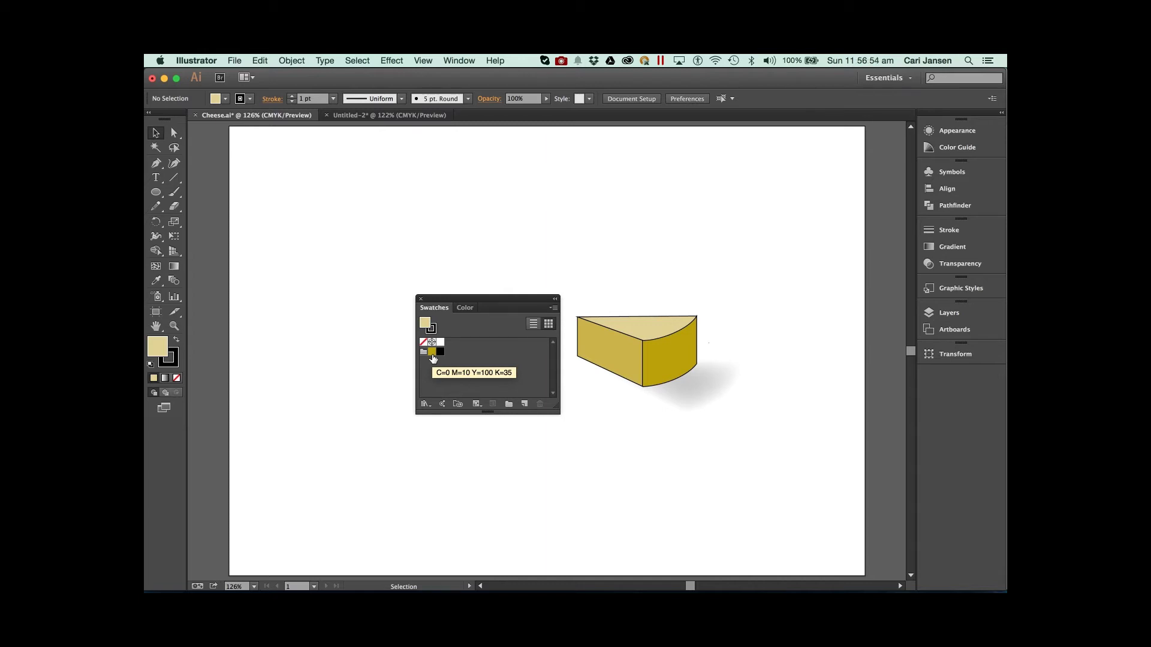
click(683, 344)
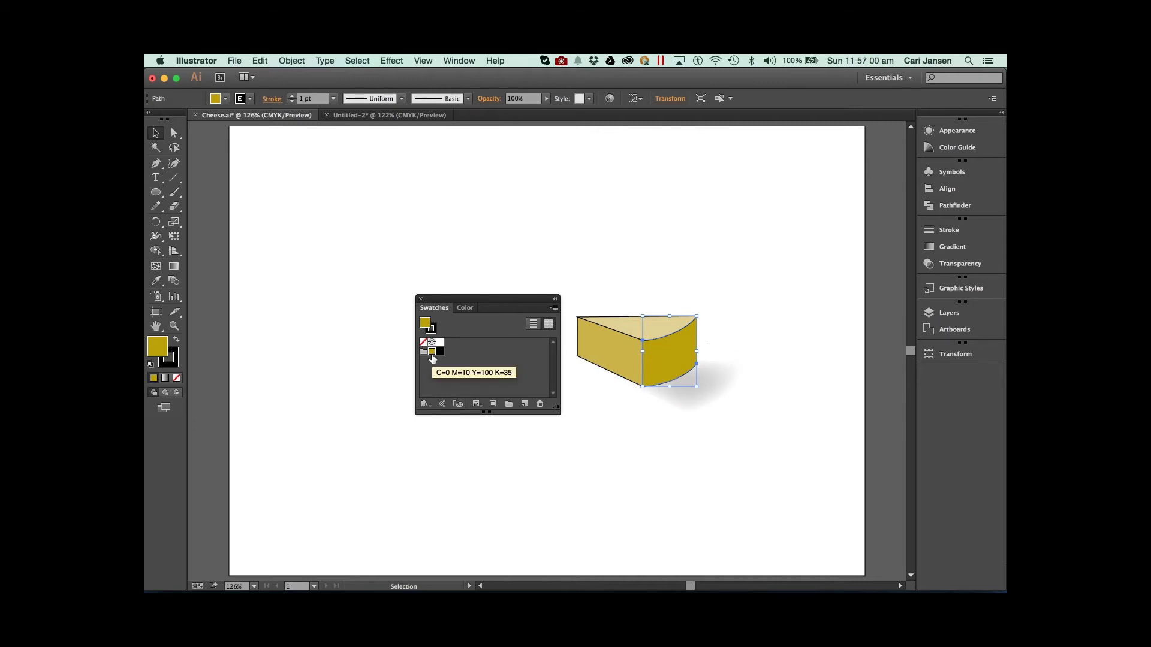
click(804, 327)
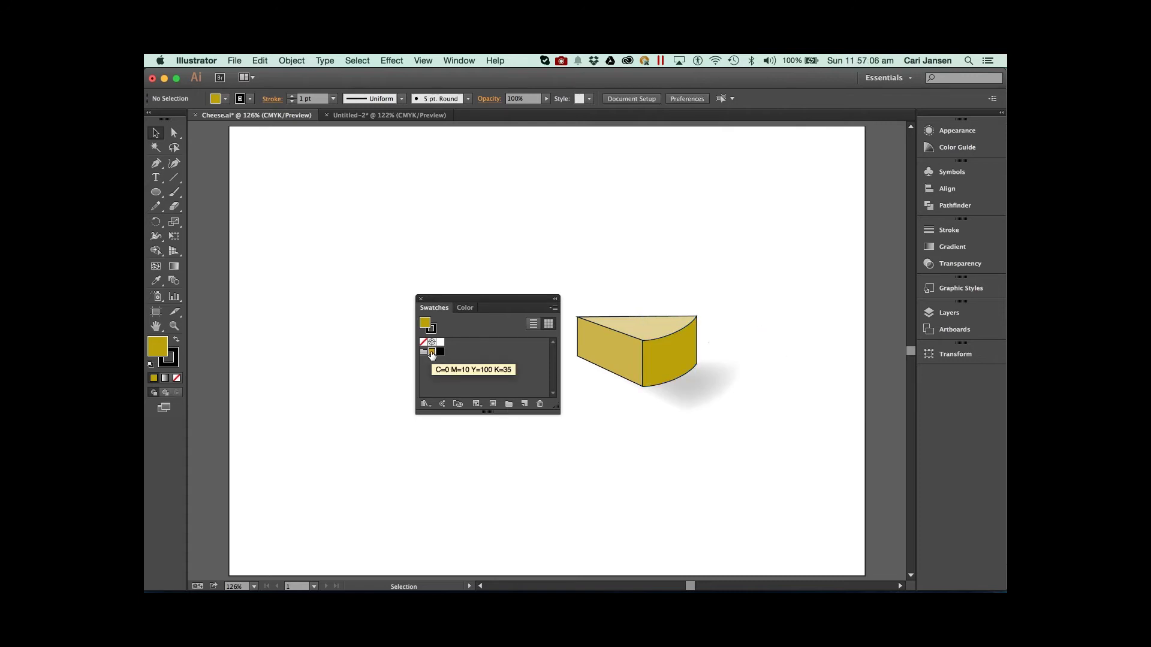
click(554, 307)
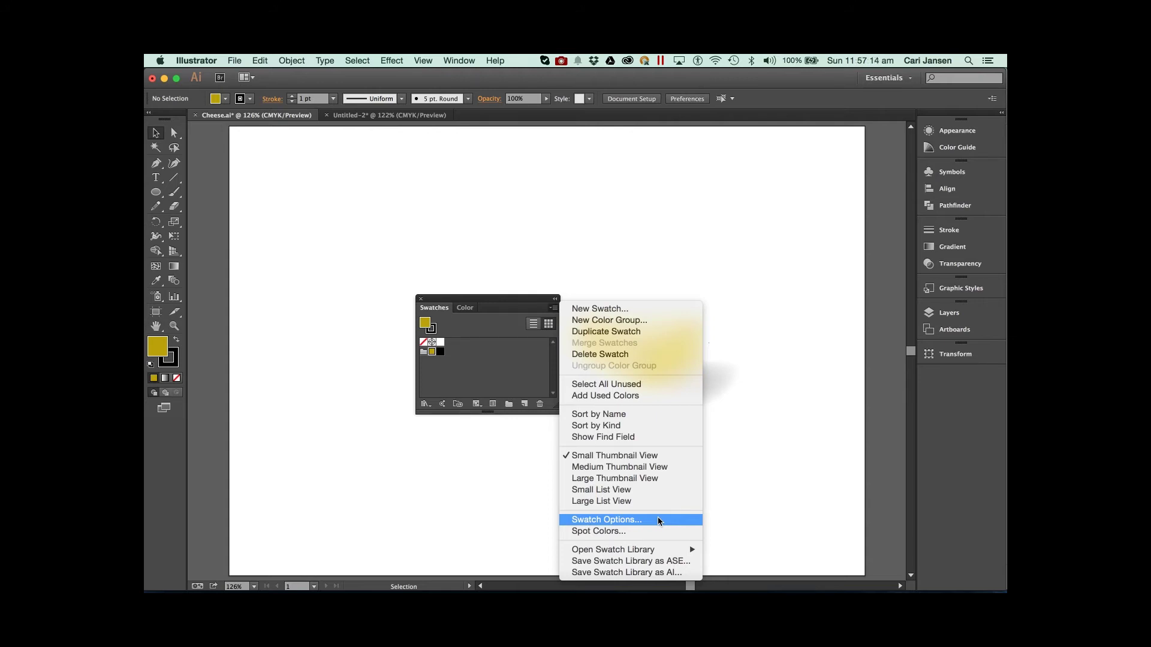
click(450, 387)
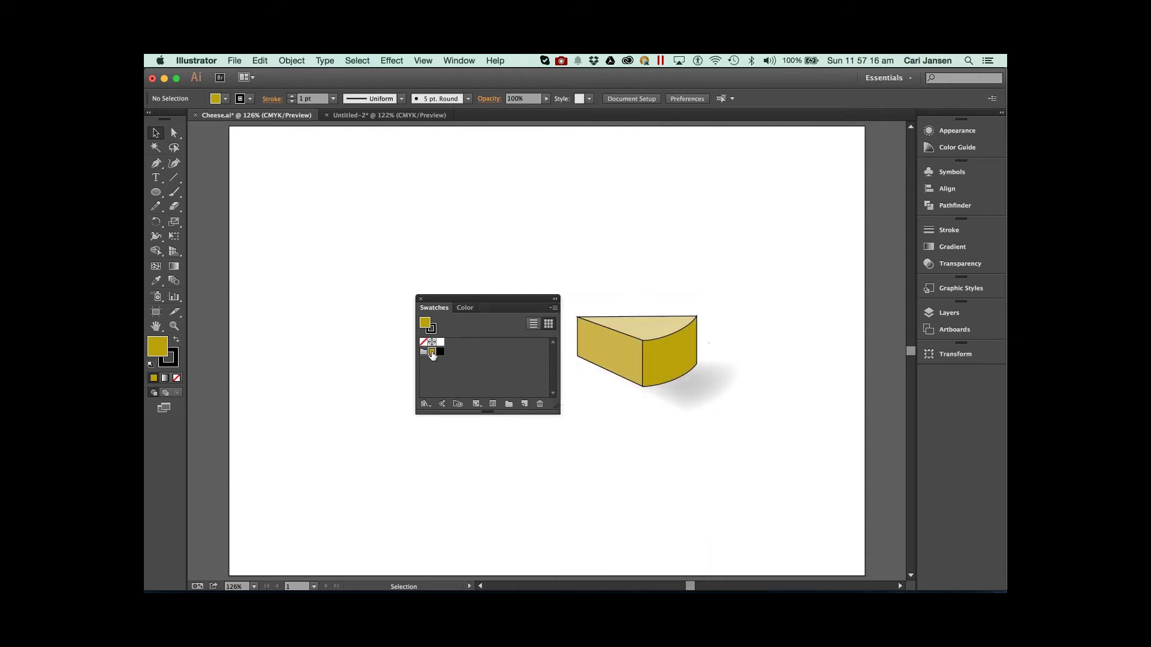
double_click(432, 352)
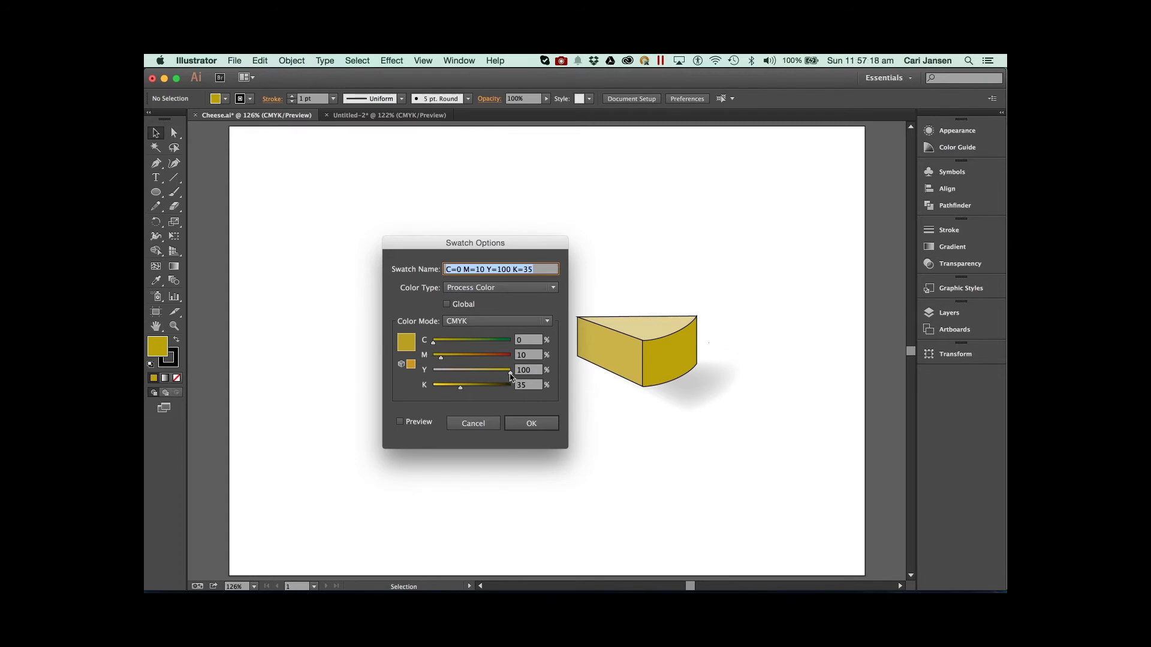
drag(510, 373, 475, 373)
click(461, 374)
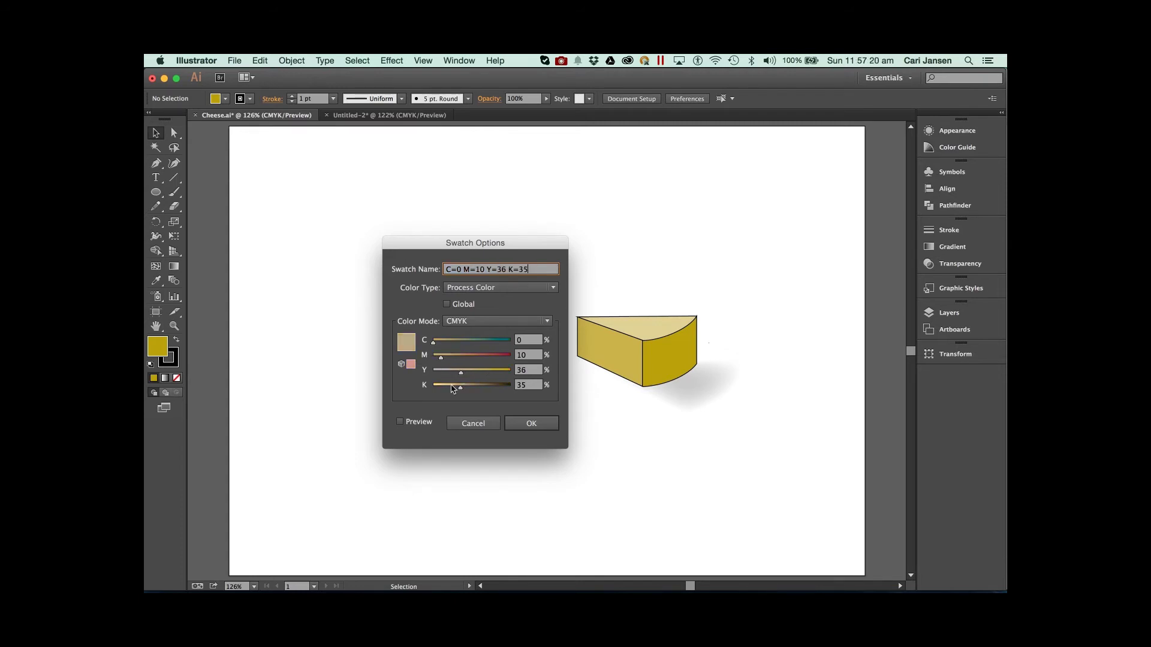
click(401, 423)
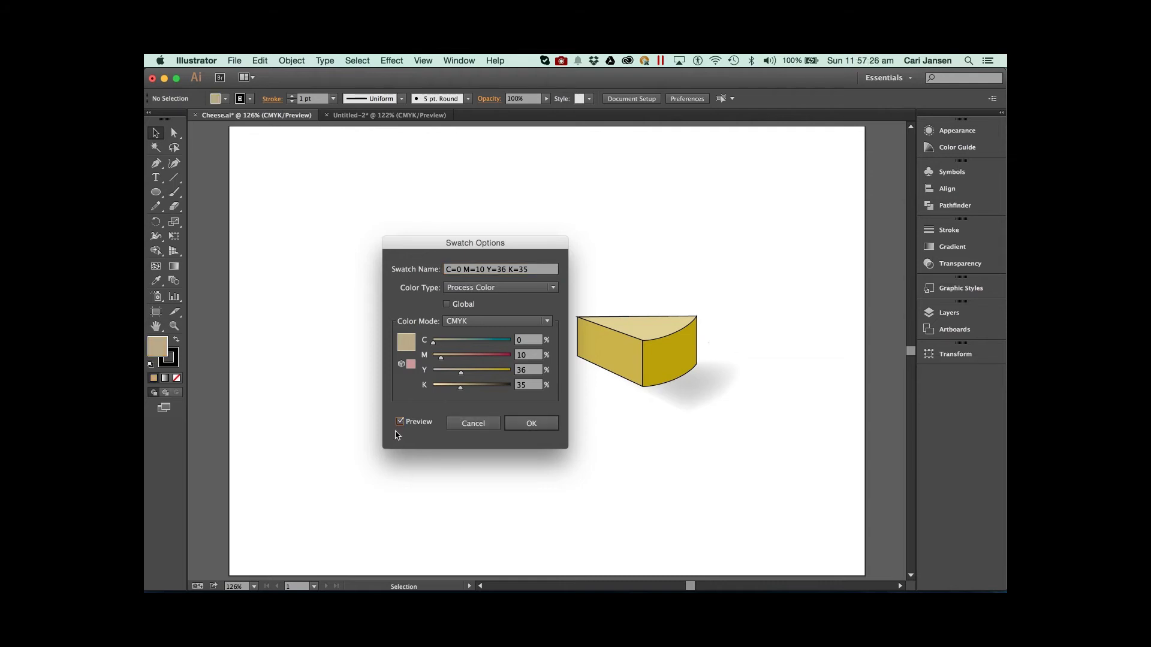
click(541, 427)
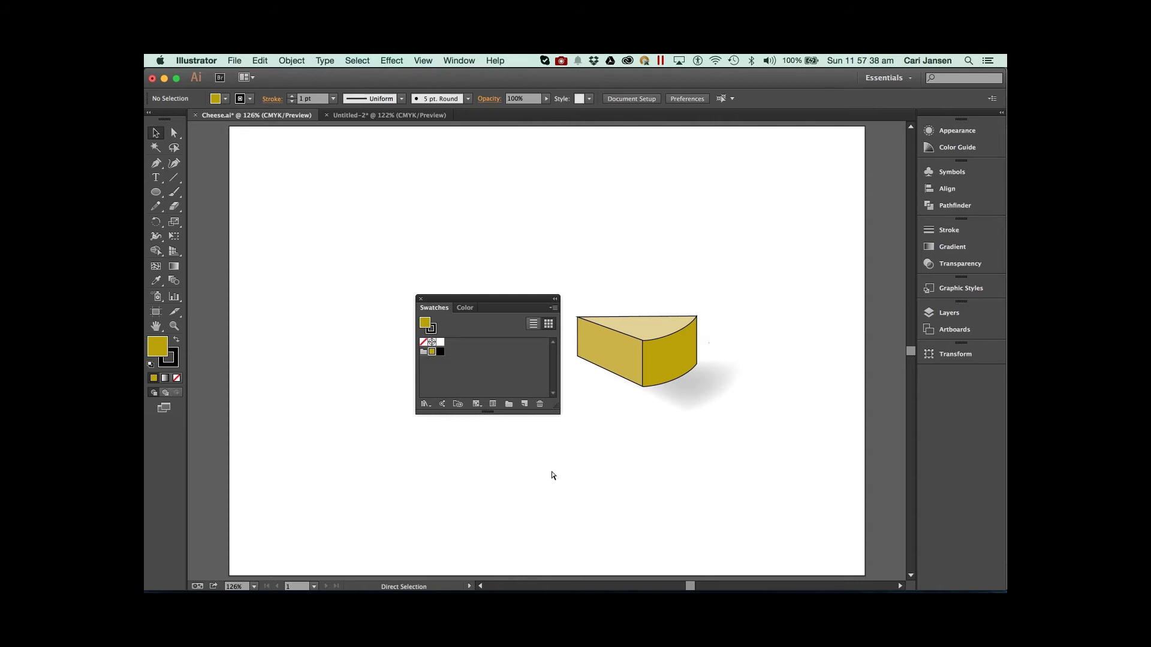
- Revert the faces to white and make the gold C0 M10 Y100 K35 swatch Global
key(super+z)
key(super+z)
key(super+z)
key(super+z)
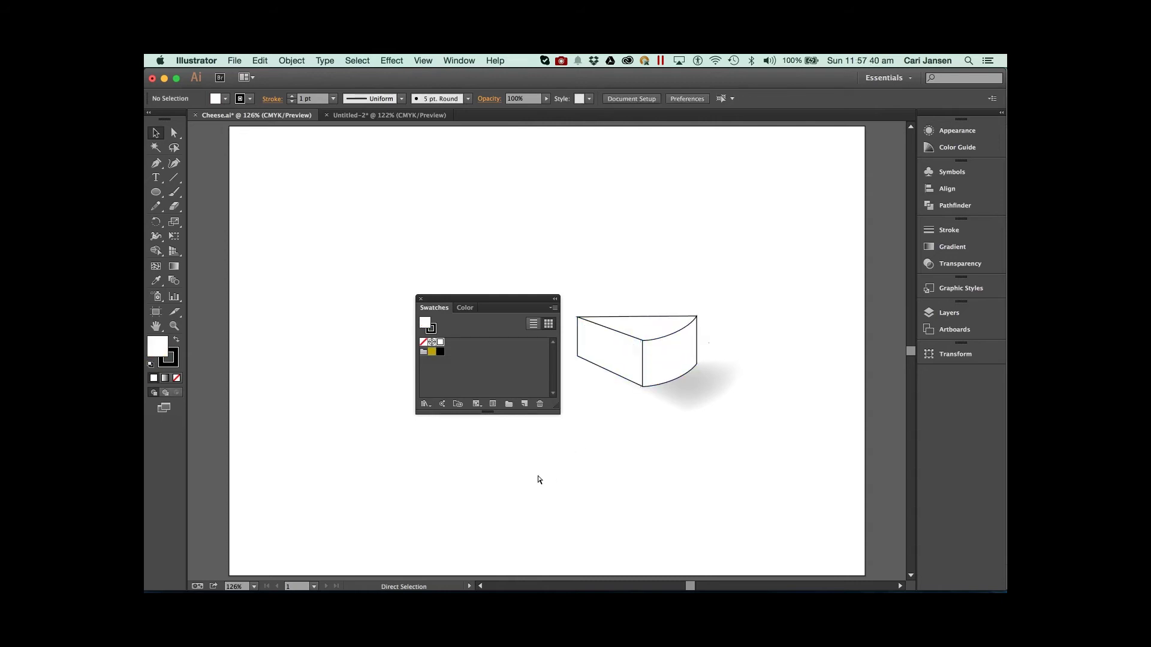
double_click(432, 353)
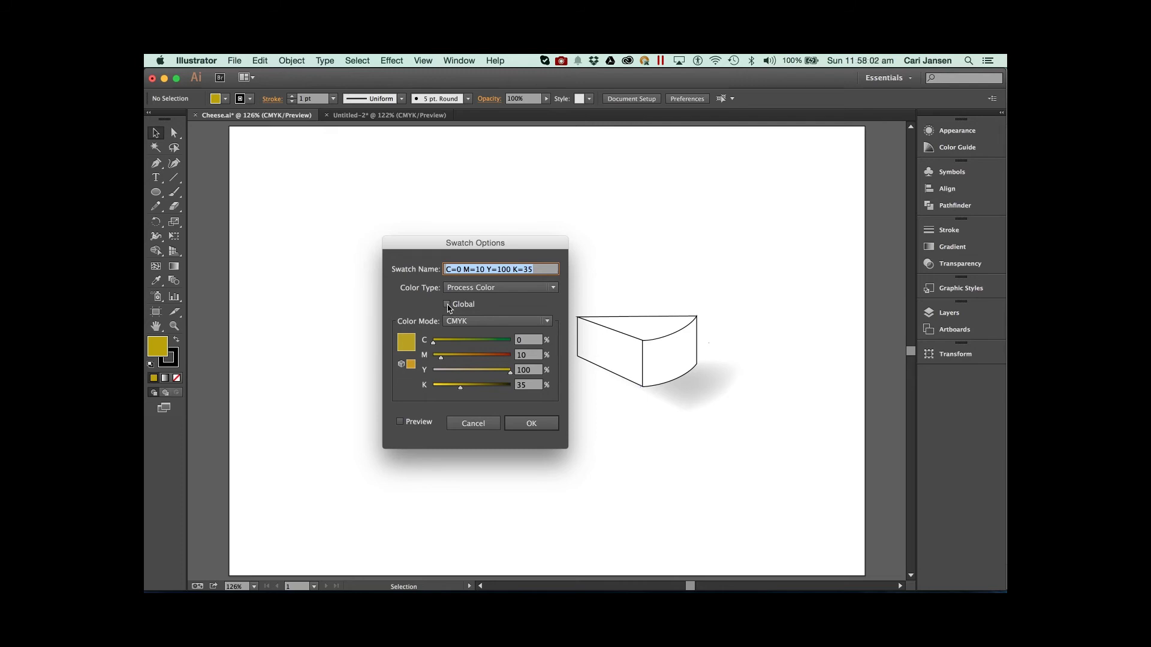
click(447, 304)
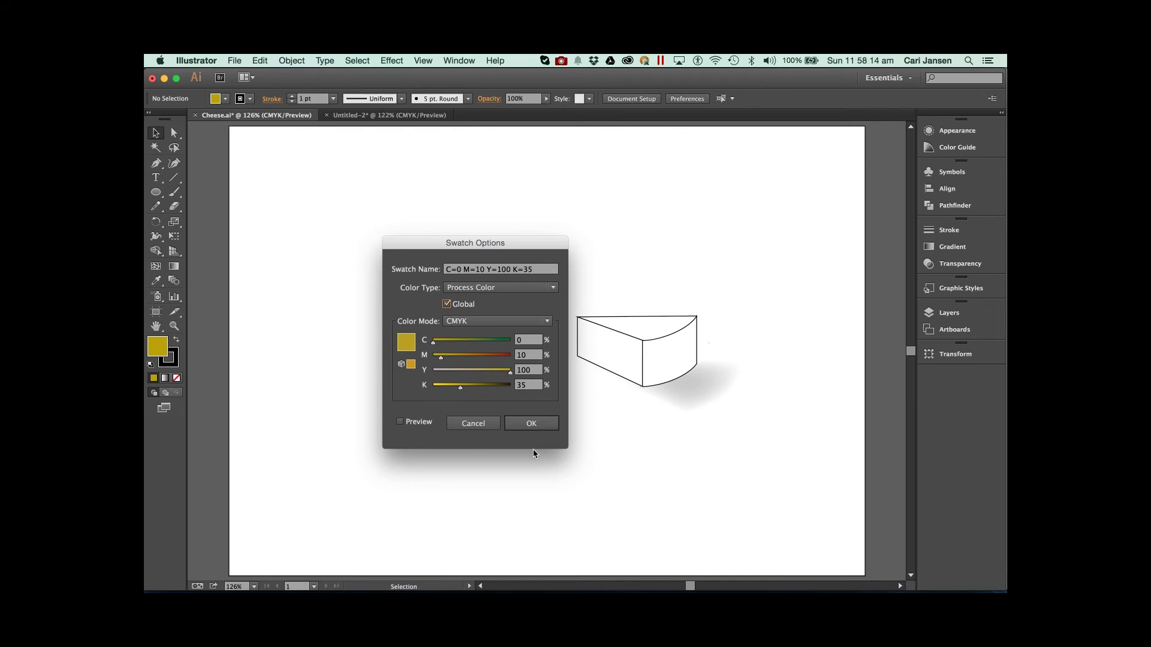
click(537, 425)
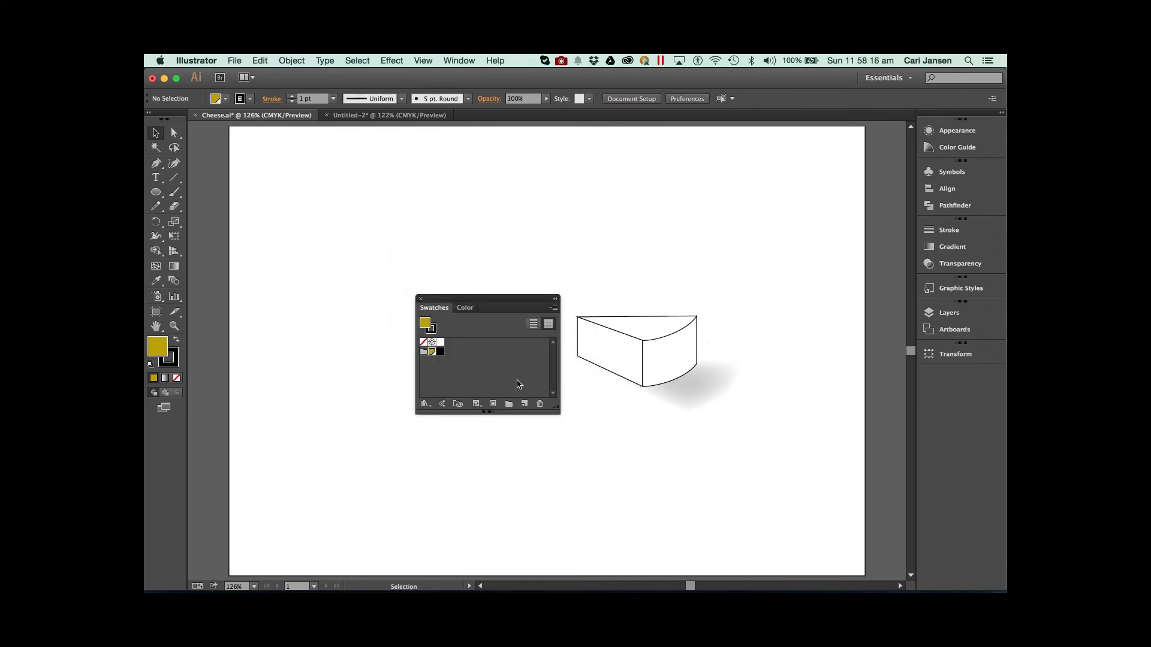
- Select the top, left and front cheese faces together and give them the global gold fill
click(634, 322)
shift+click(632, 350)
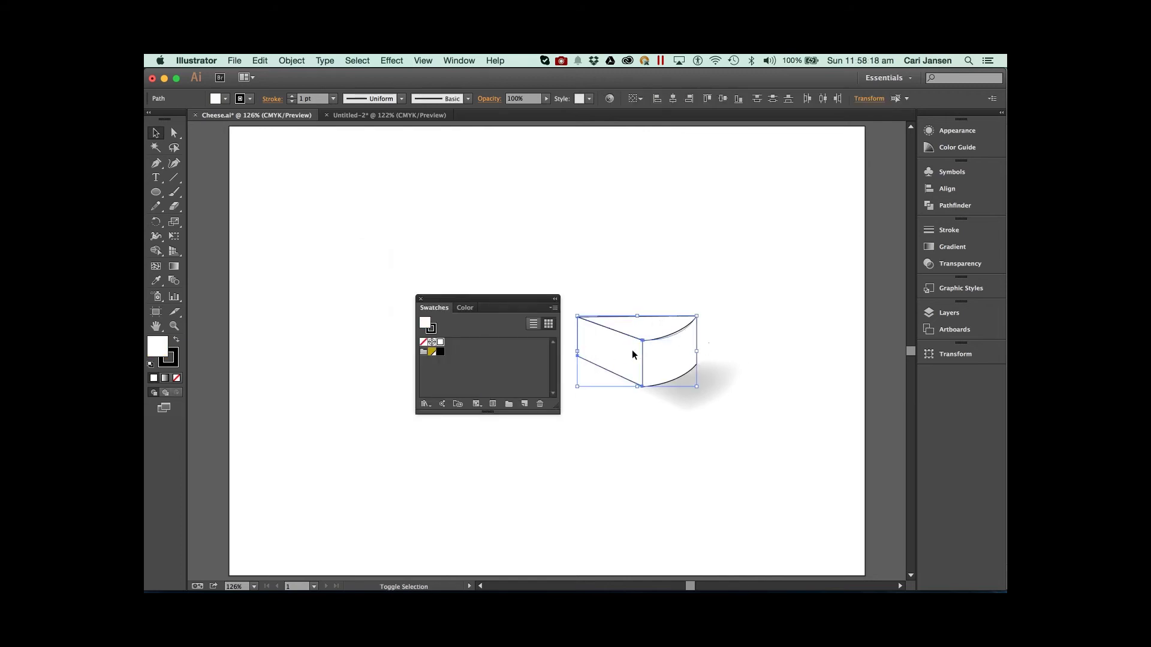
click(431, 352)
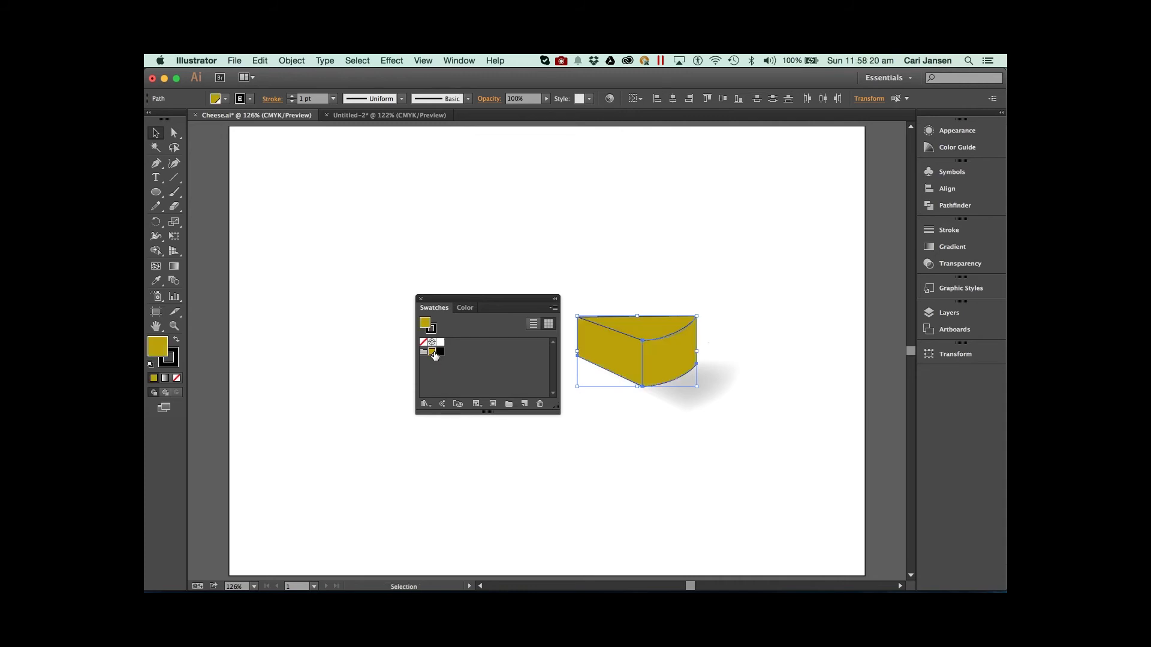
click(586, 280)
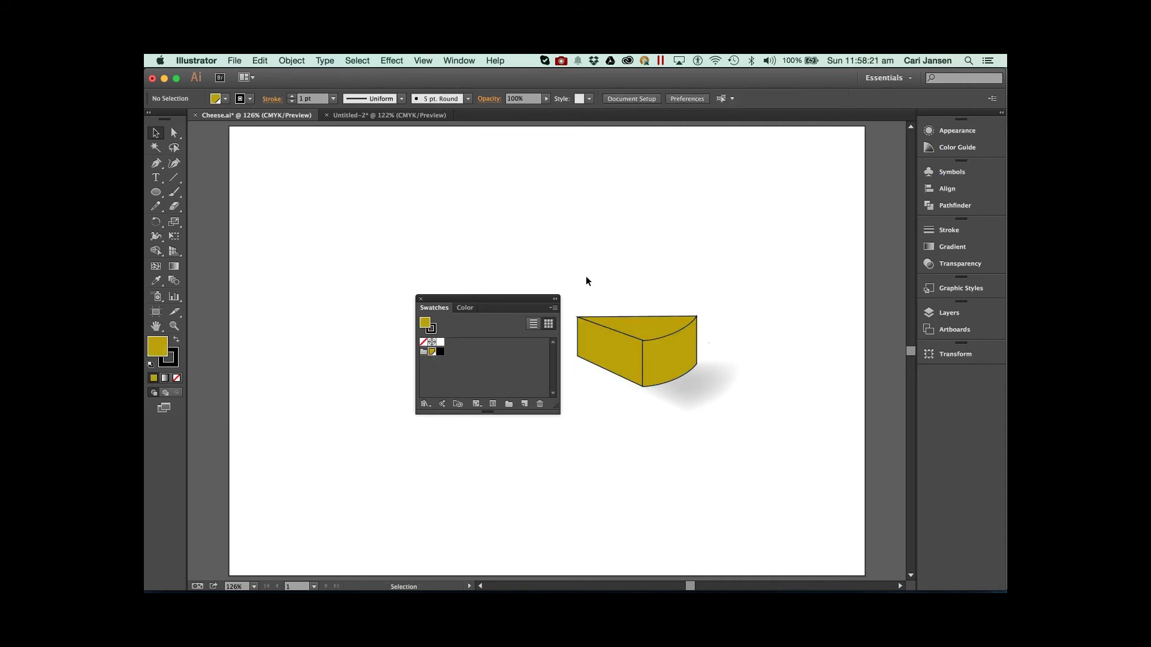
click(602, 353)
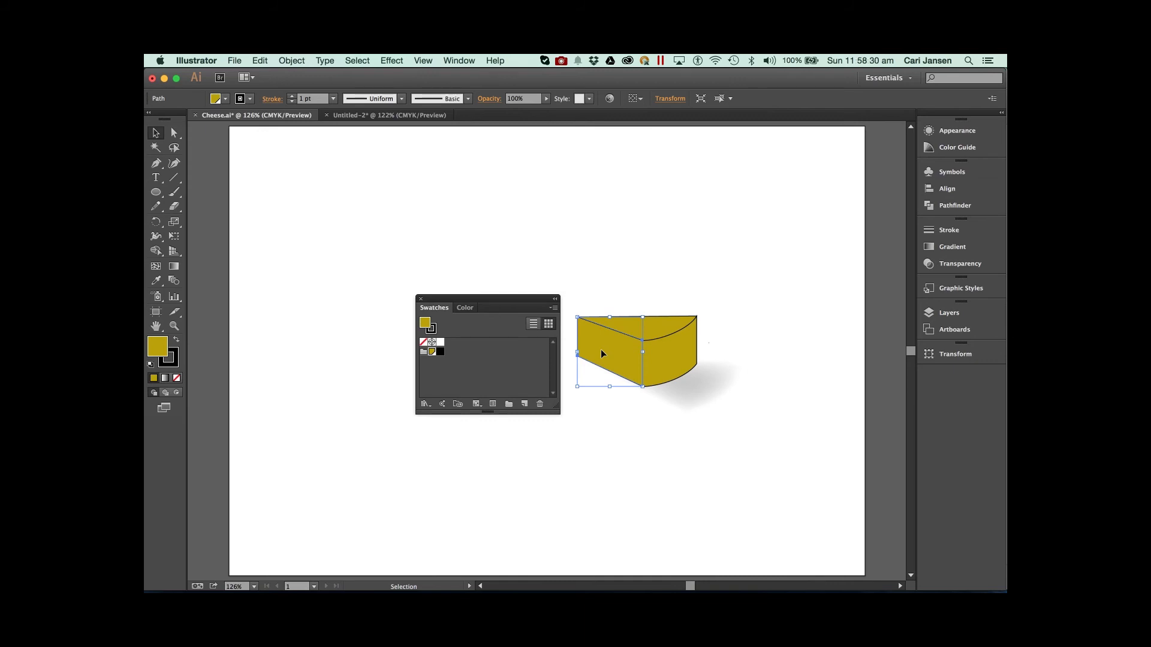
- Drag the gold tint lower for a paler left face, then check the top and right faces' tints
click(467, 308)
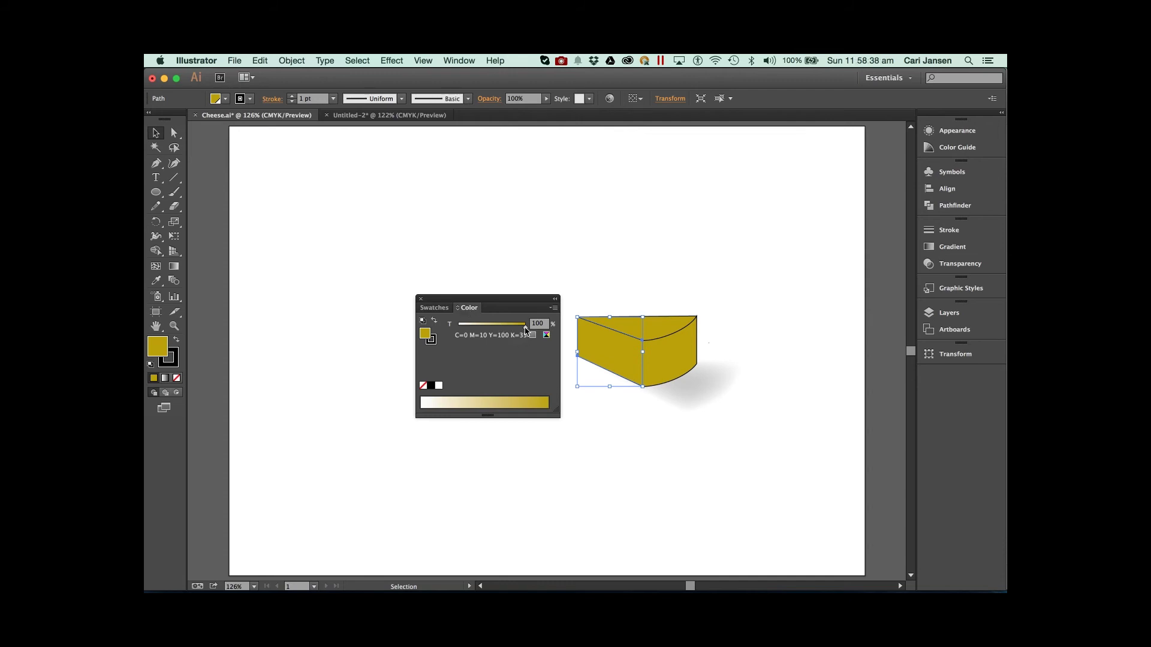
drag(524, 329, 486, 329)
click(682, 326)
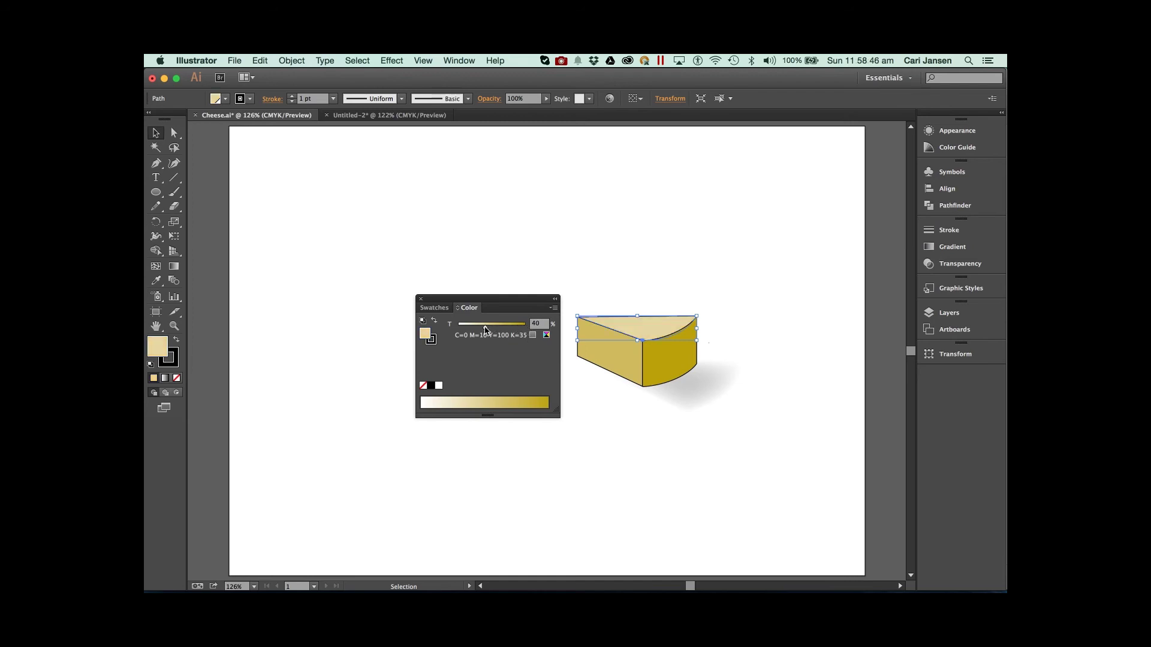
click(610, 283)
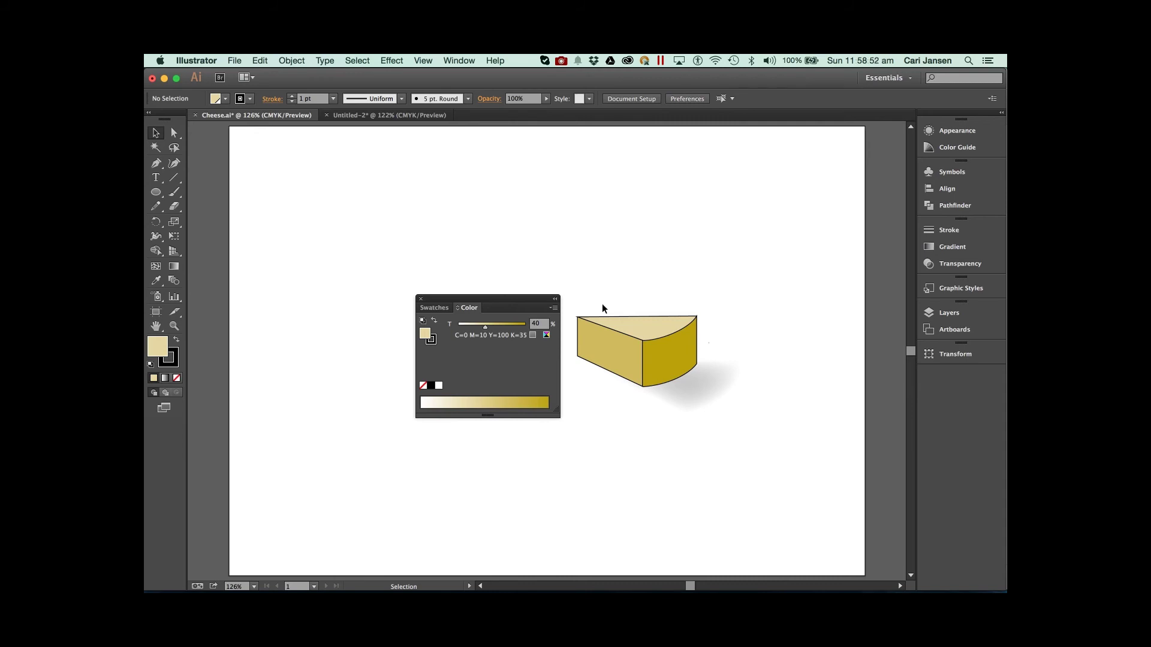
click(662, 362)
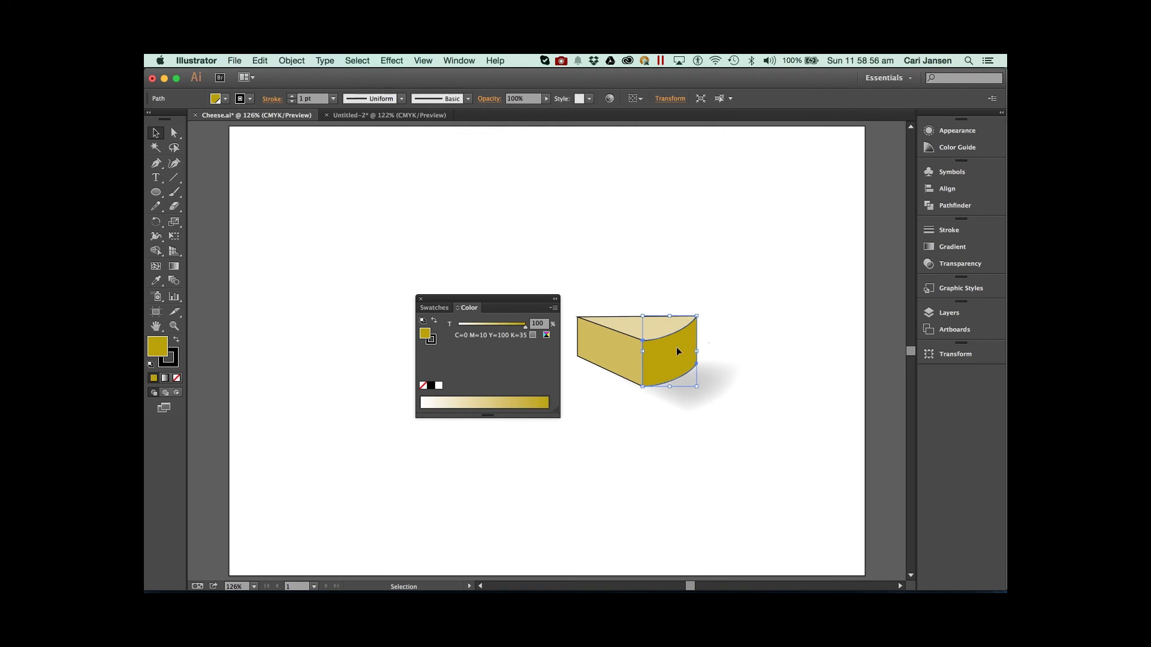
click(752, 326)
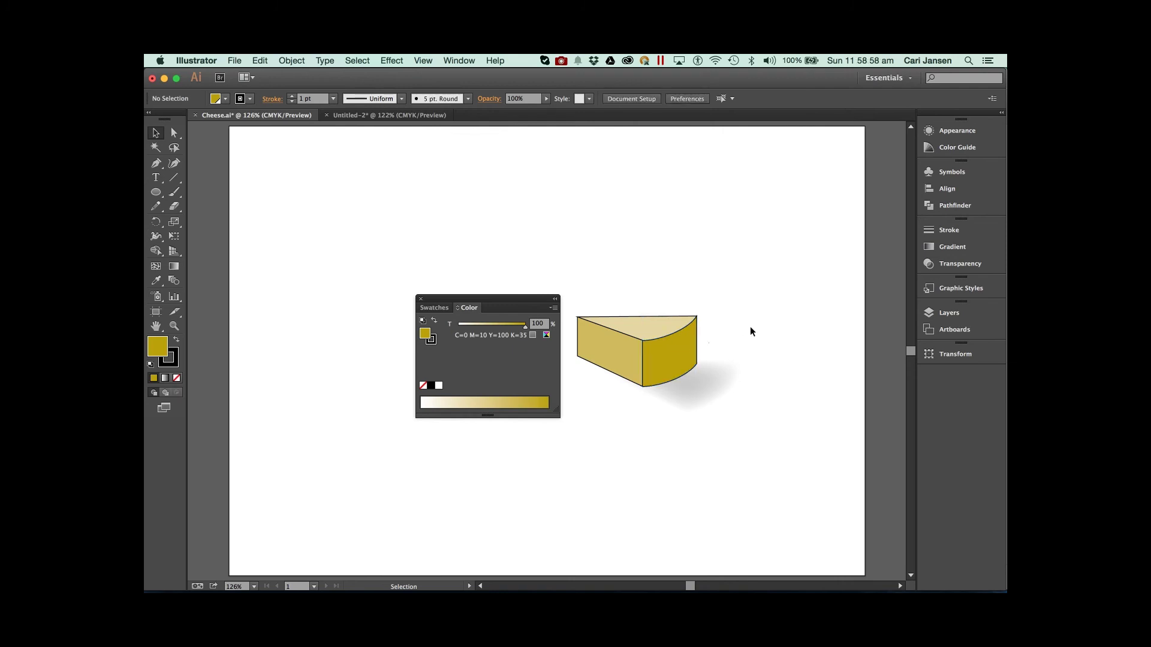
- Edit the gold swatch, lowering its black to K14 with Preview on to see the brighter cheese
click(440, 309)
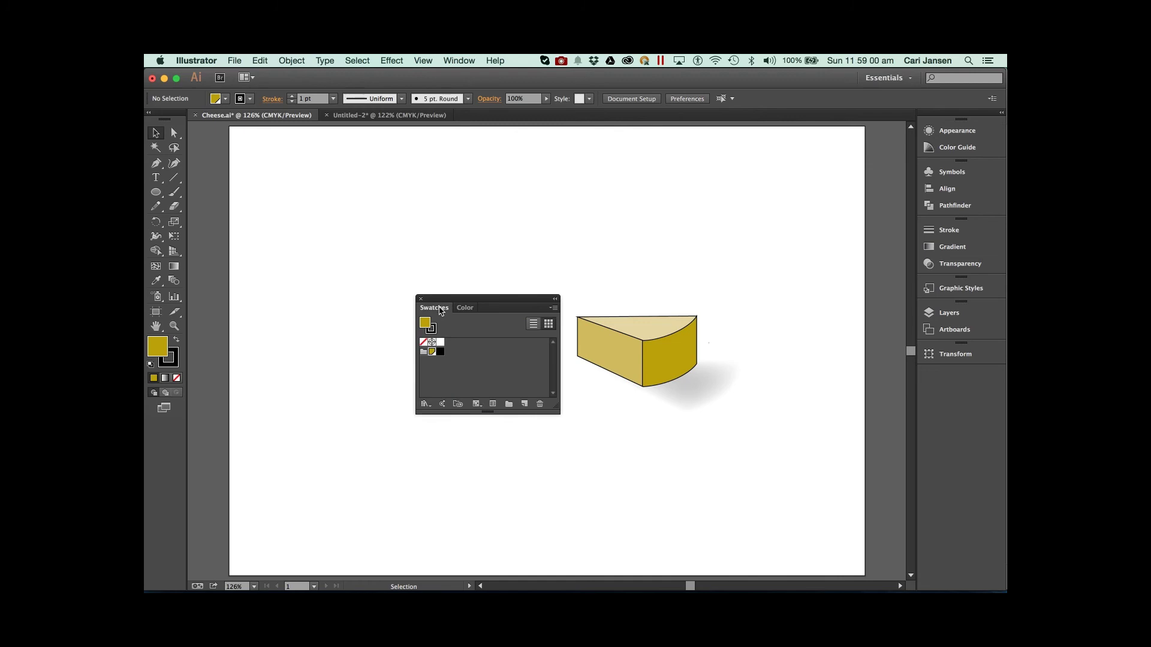
double_click(431, 353)
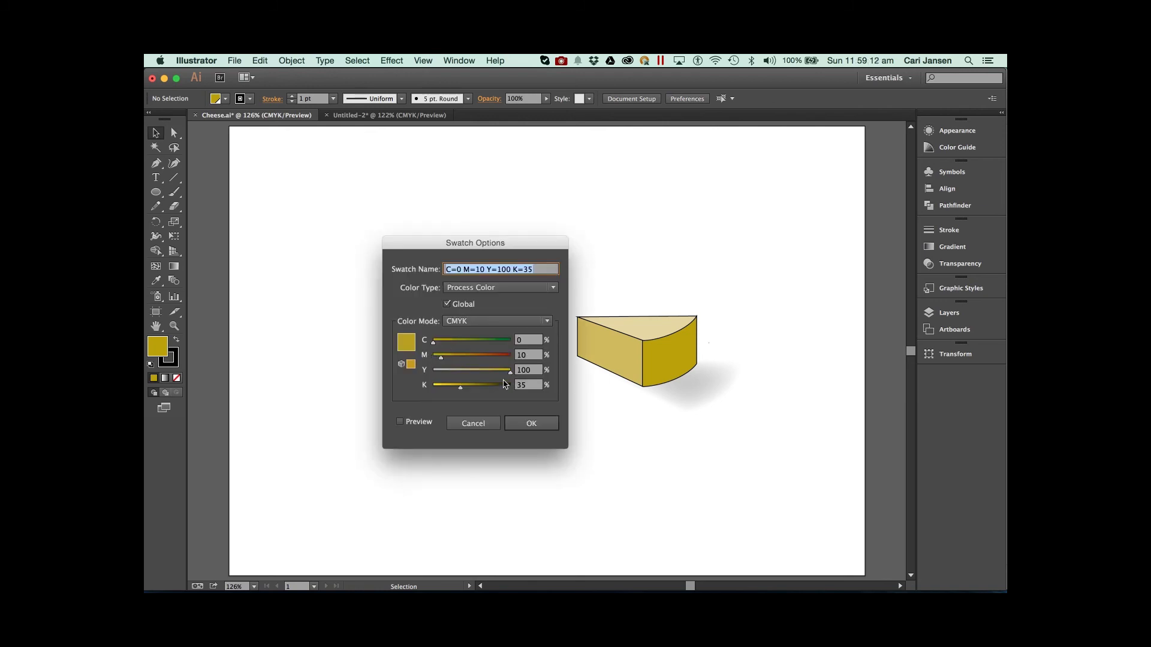
drag(460, 388, 445, 390)
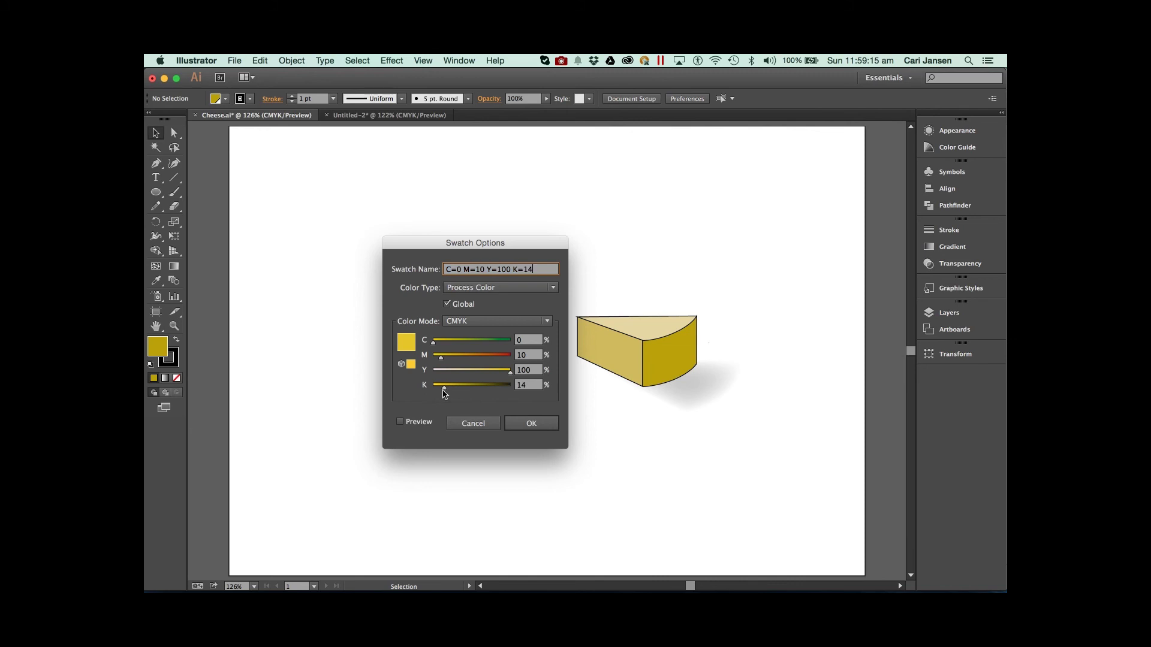
click(400, 422)
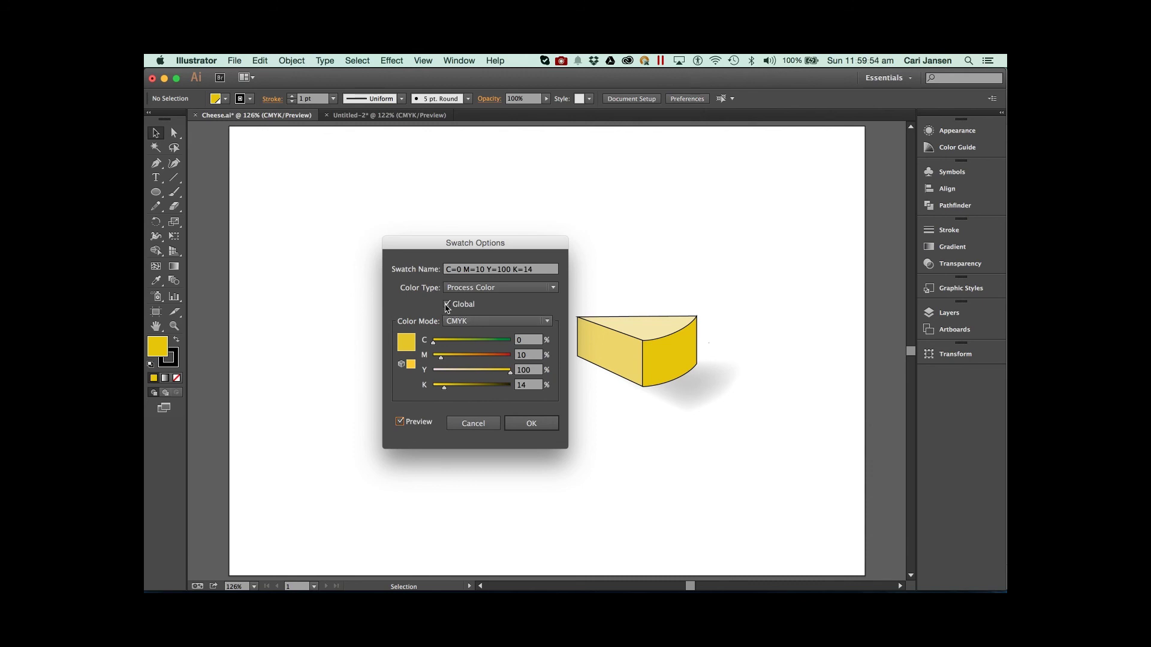
- Confirm the C0 M10 Y100 K14 swatch and show the Color panel's tint controls
click(537, 424)
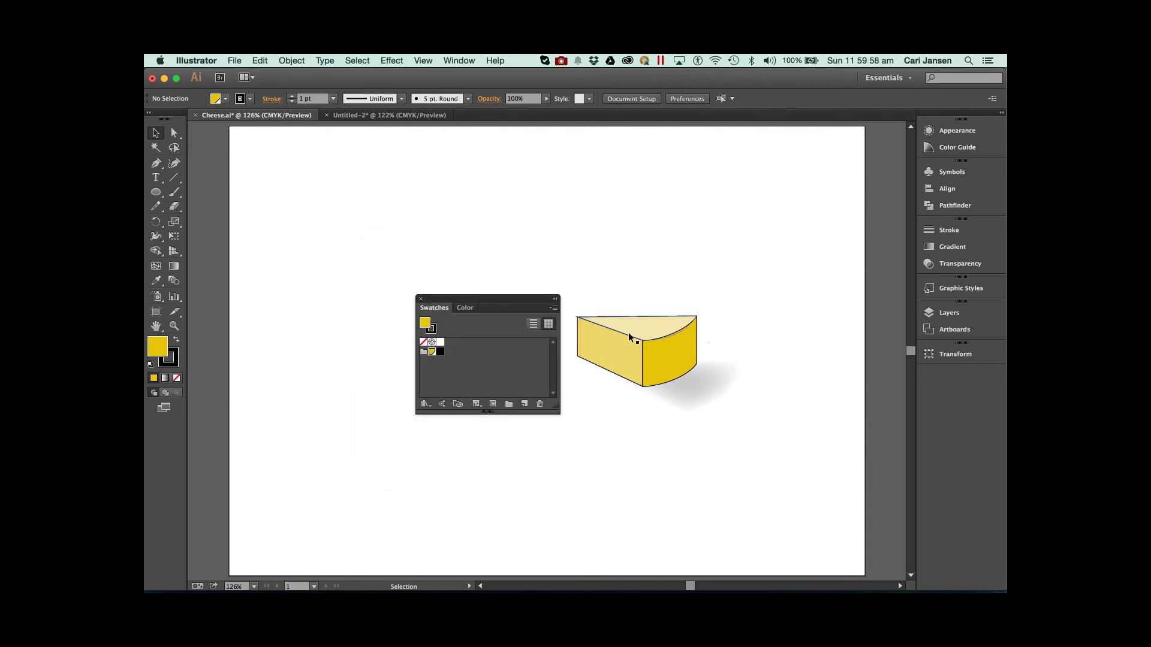
click(467, 308)
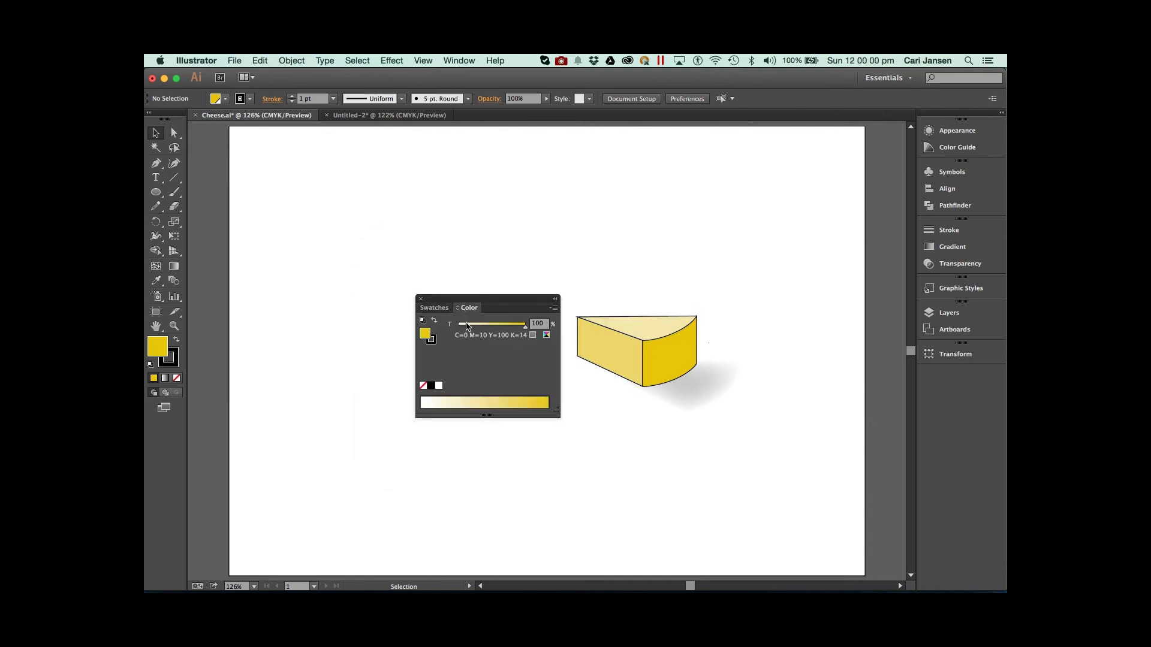